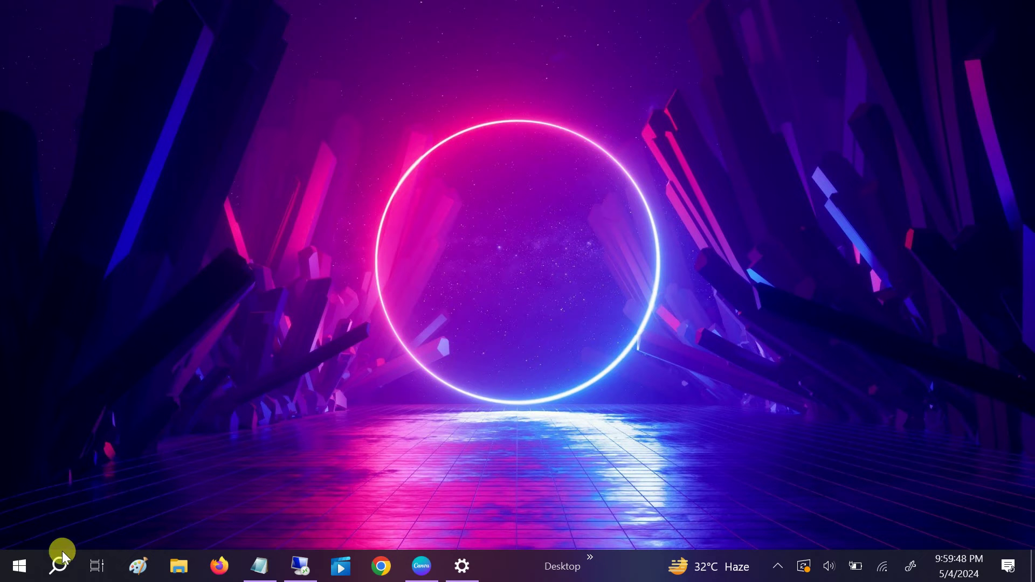
- Search Windows for 'control panel' from the taskbar search box
{"action": "left_click", "coordinate": [59, 570]}
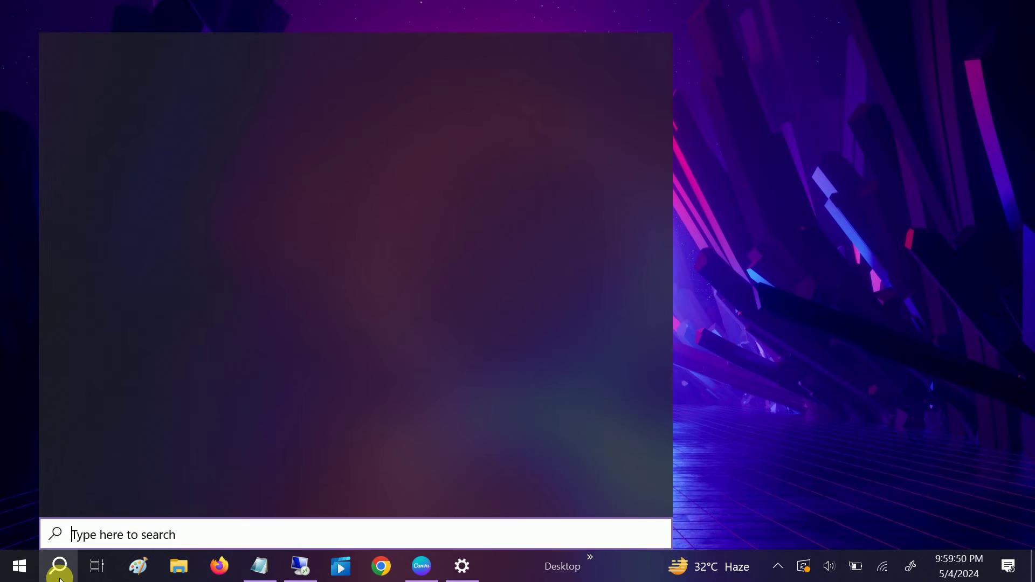
{"action": "type", "text": "con"}
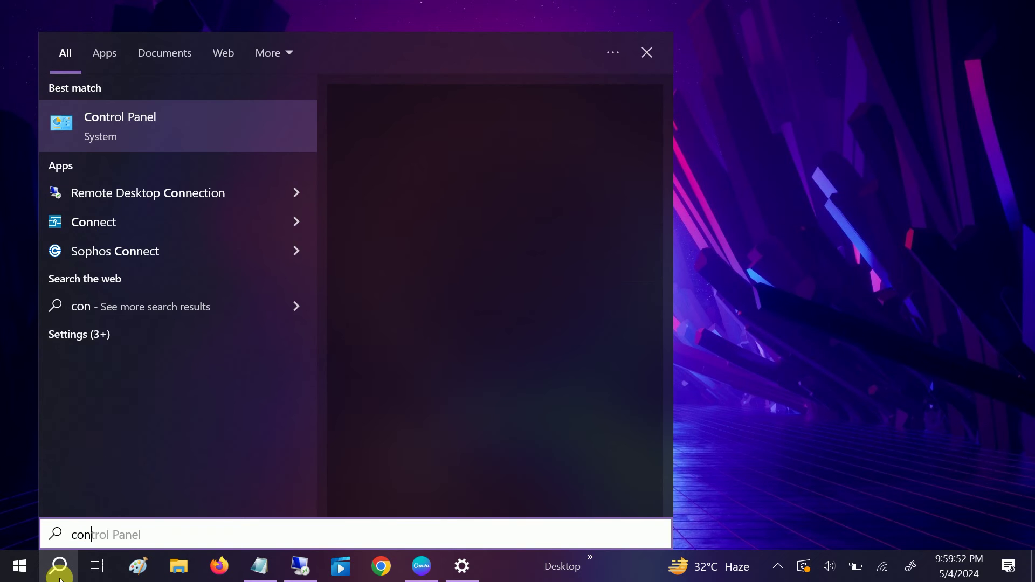
- Launch Control Panel, flip View by to Category and back to Large icons, then check the speaker tray menu
{"action": "left_click", "coordinate": [214, 135]}
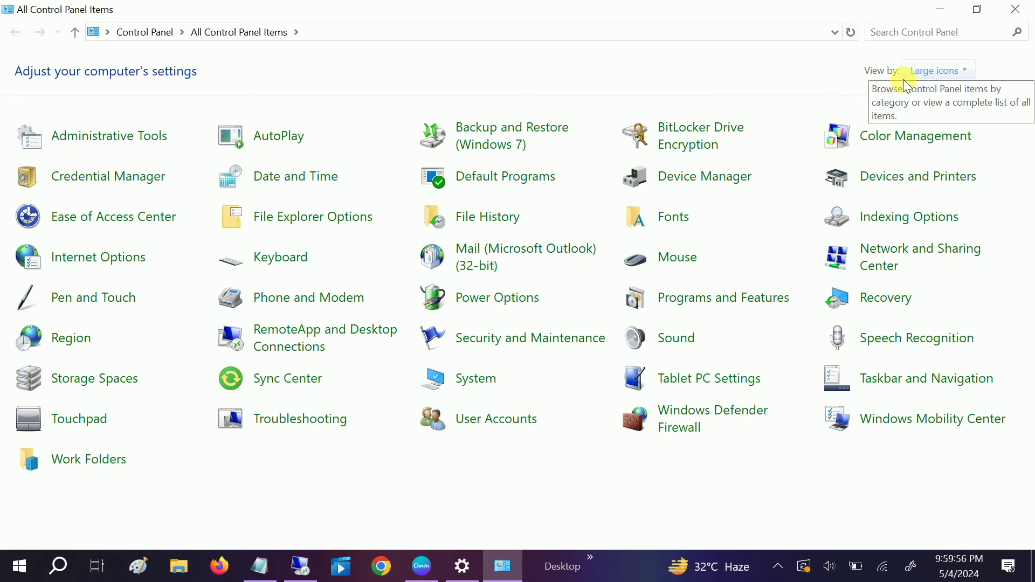
{"action": "left_click", "coordinate": [924, 75]}
{"action": "left_click", "coordinate": [924, 94]}
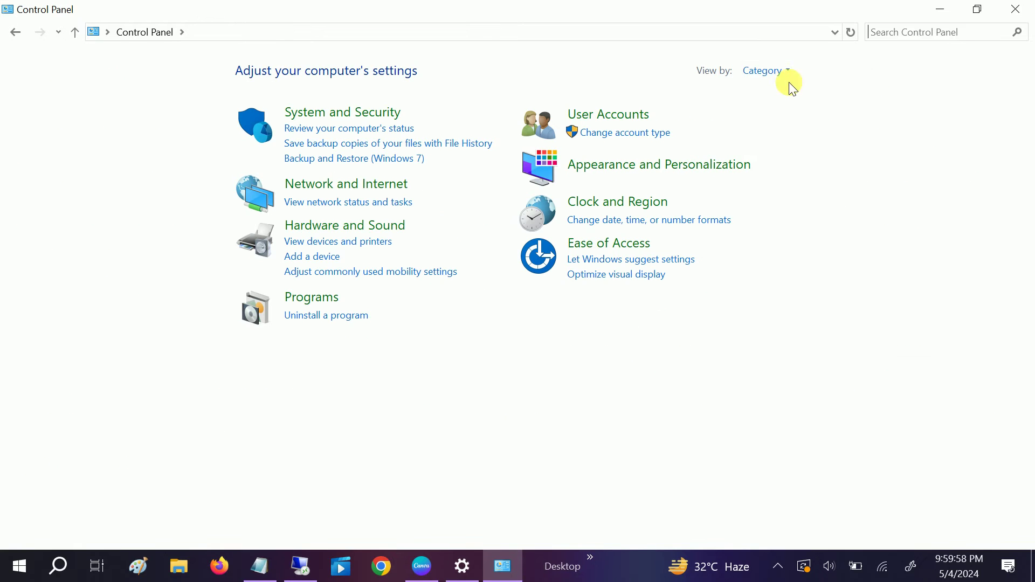
{"action": "left_click", "coordinate": [774, 74]}
{"action": "left_click", "coordinate": [784, 112]}
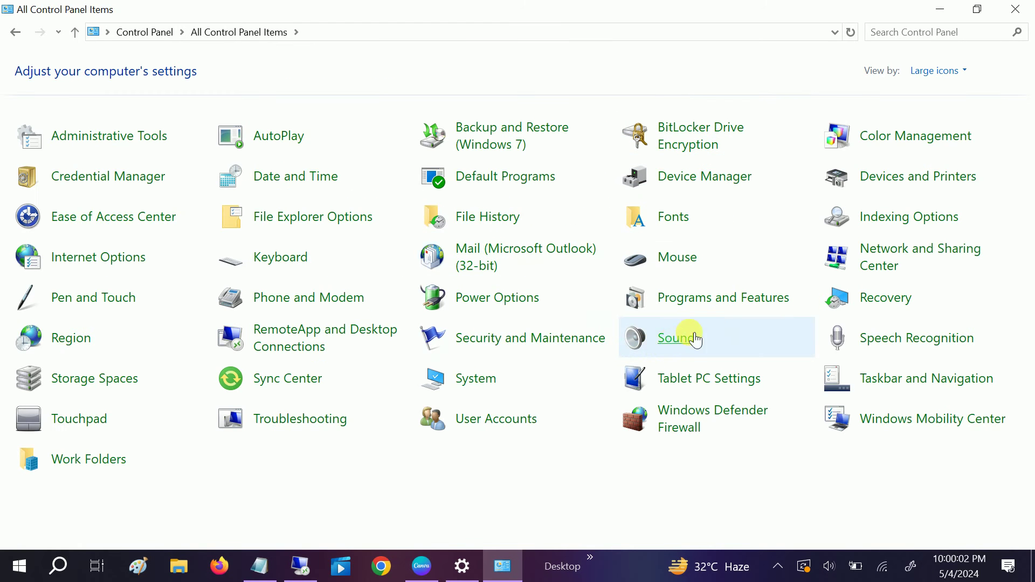
{"action": "right_click", "coordinate": [826, 568]}
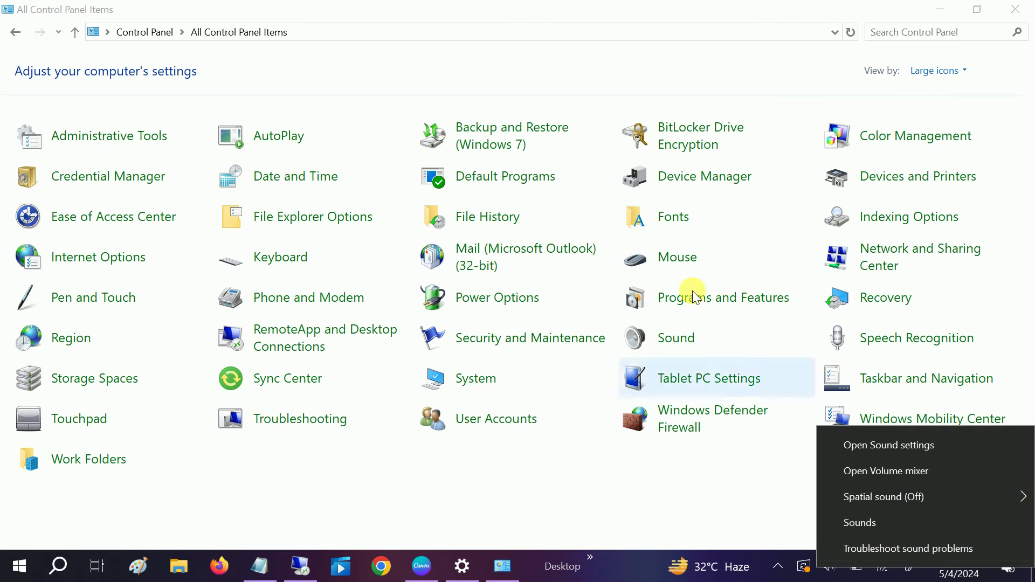
{"action": "left_click", "coordinate": [686, 343]}
- In the Sound dialog review the playback devices, then select the Logitech USB Headset microphone under Recording
{"action": "left_click", "coordinate": [687, 343]}
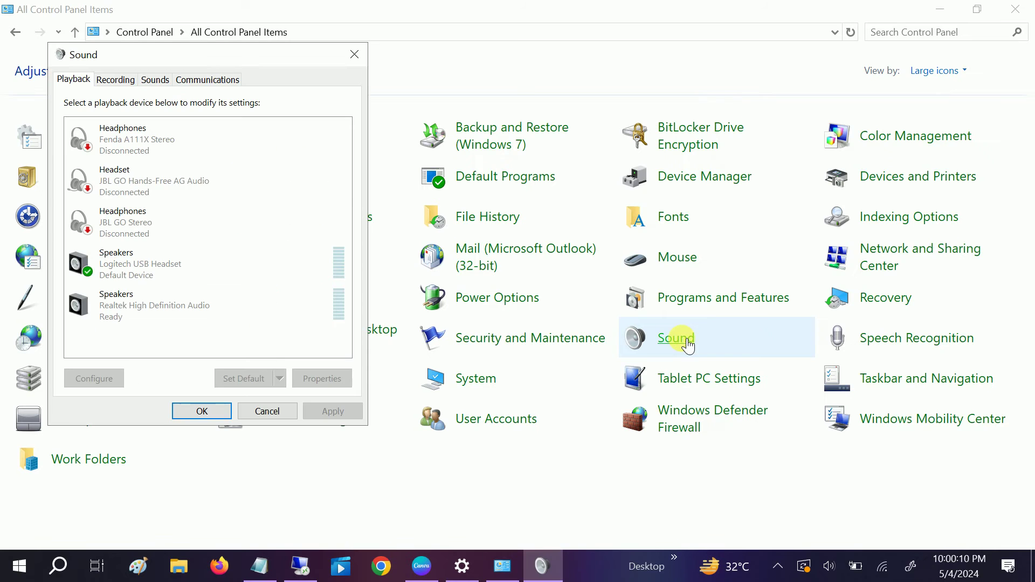
{"action": "left_click_drag", "start_coordinate": [253, 57], "coordinate": [386, 75]}
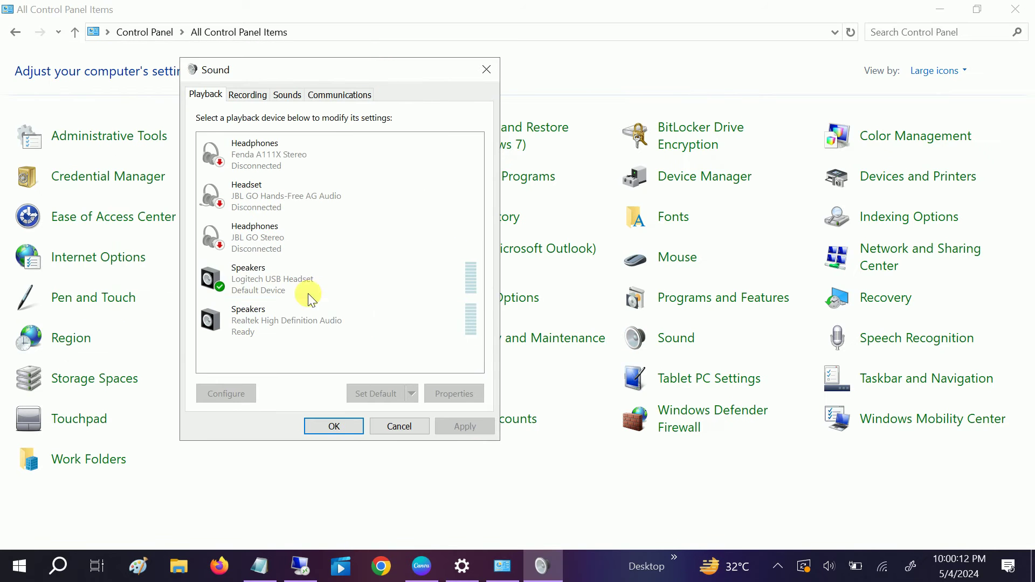
{"action": "left_click", "coordinate": [307, 295]}
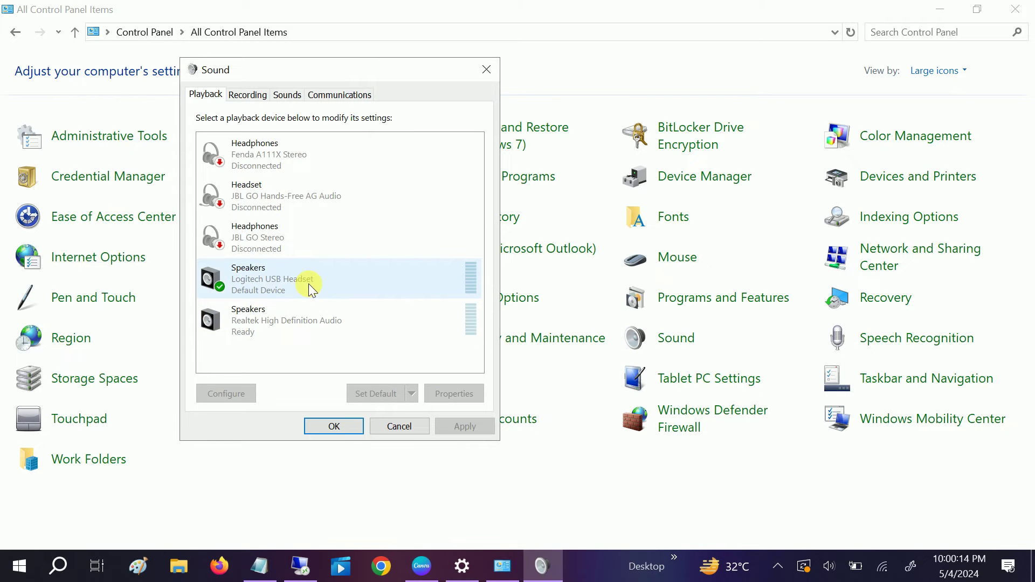
{"action": "left_click", "coordinate": [331, 312]}
{"action": "left_click", "coordinate": [327, 293]}
{"action": "left_click", "coordinate": [249, 96]}
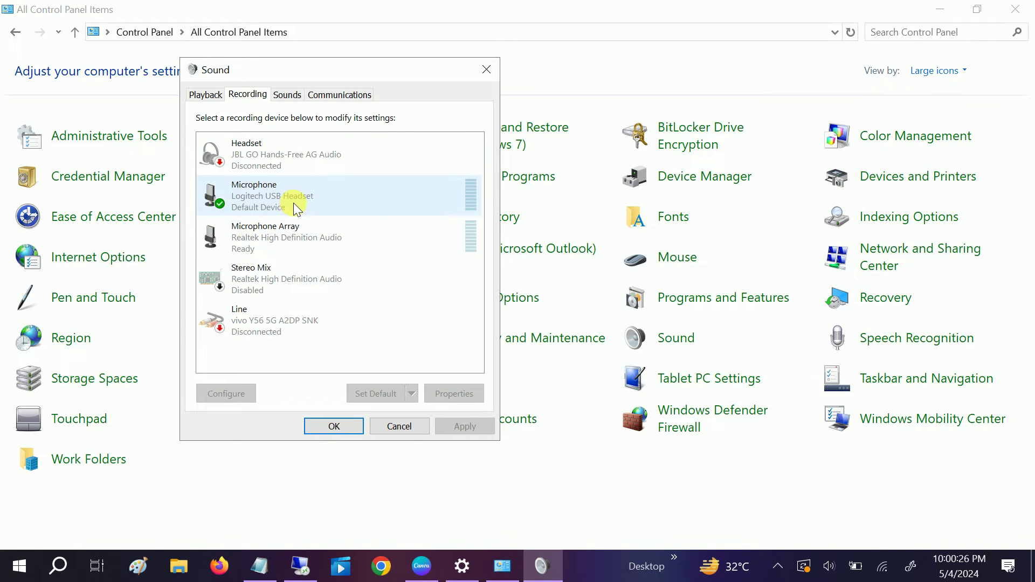
{"action": "left_click", "coordinate": [294, 204]}
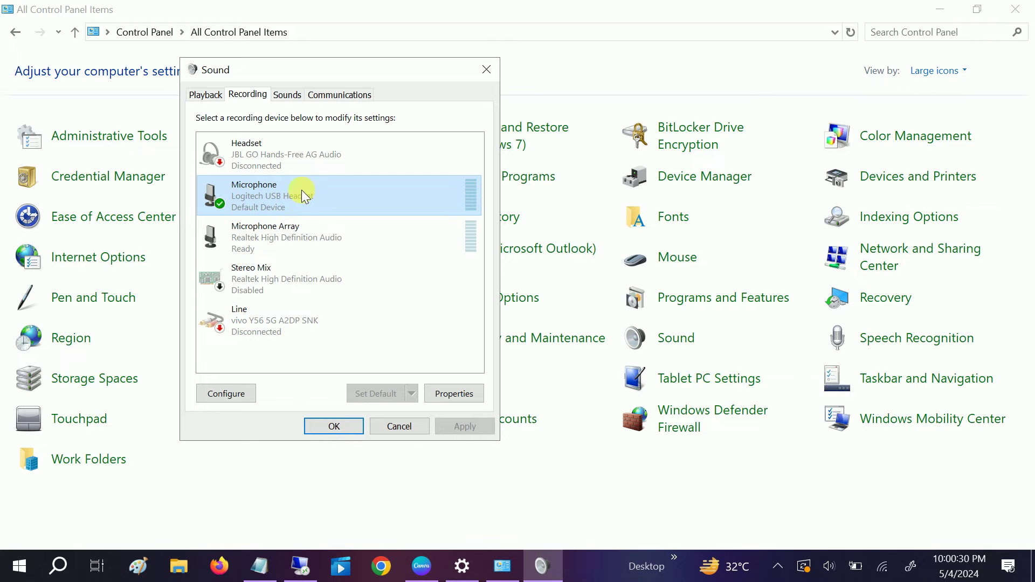
- In Microphone Properties, untick 'Listen to this device' on the Listen settings and close the dialog
{"action": "left_click", "coordinate": [456, 393]}
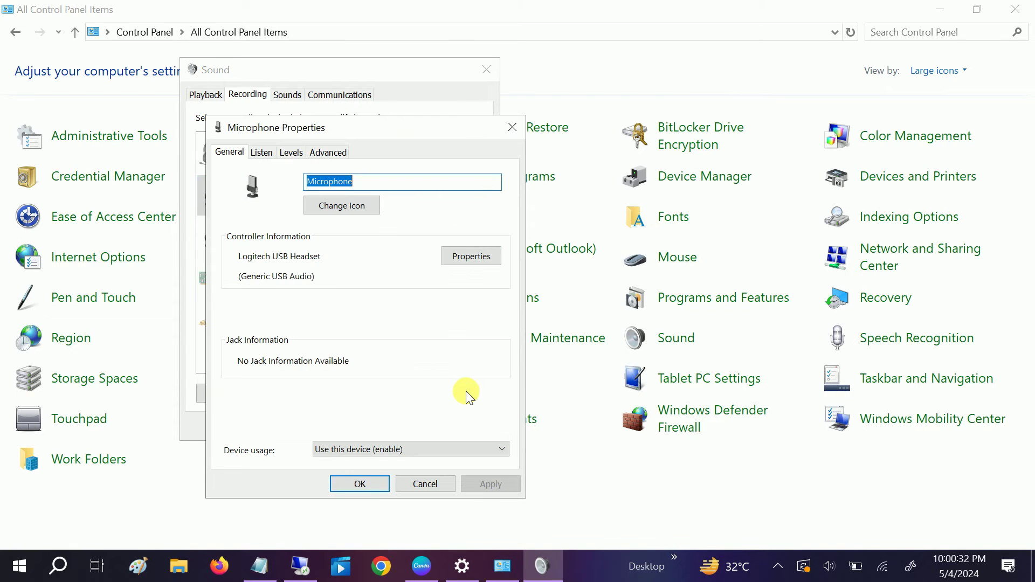
{"action": "left_click_drag", "start_coordinate": [406, 135], "coordinate": [593, 141]}
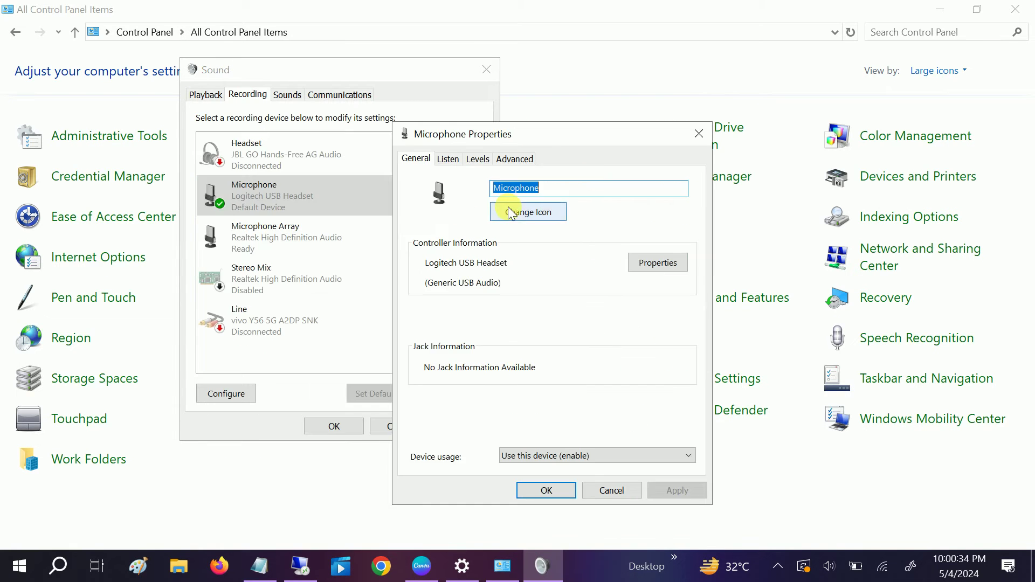
{"action": "left_click", "coordinate": [457, 159]}
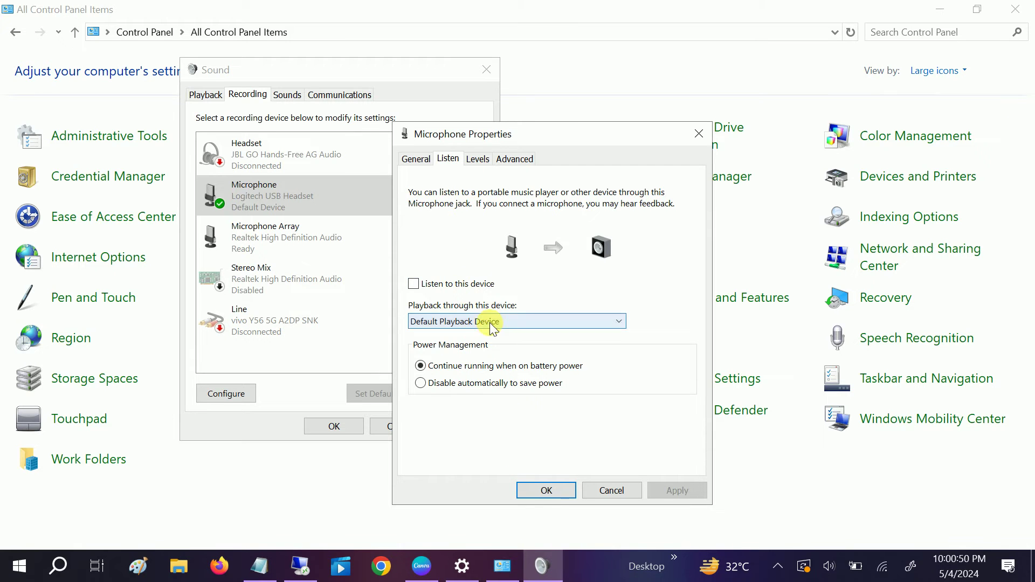
{"action": "left_click_drag", "start_coordinate": [569, 134], "coordinate": [633, 130]}
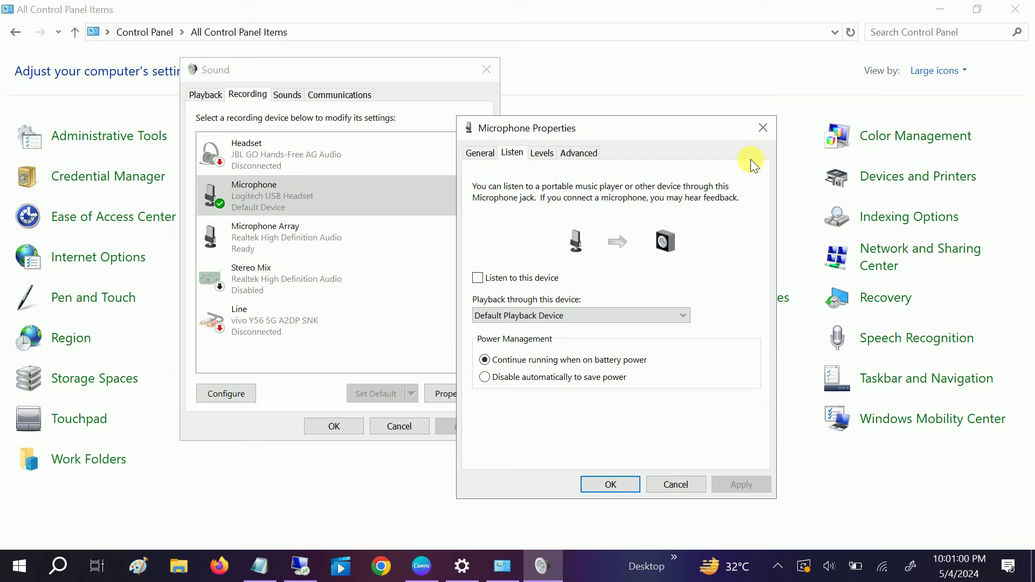
{"action": "left_click", "coordinate": [761, 130]}
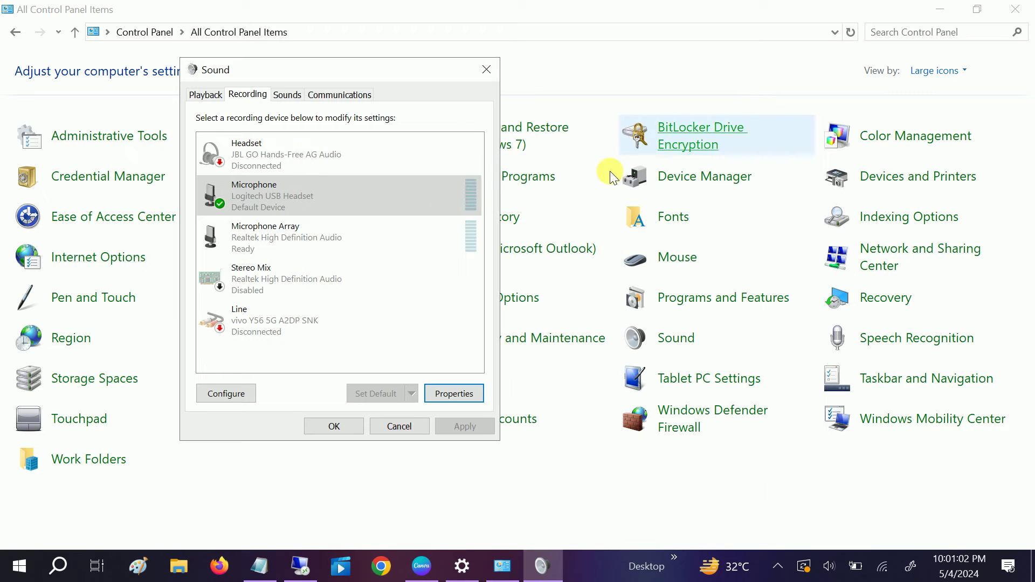
- Recheck the microphone and playback devices, then close the Sound dialog and Control Panel
{"action": "right_click", "coordinate": [298, 203]}
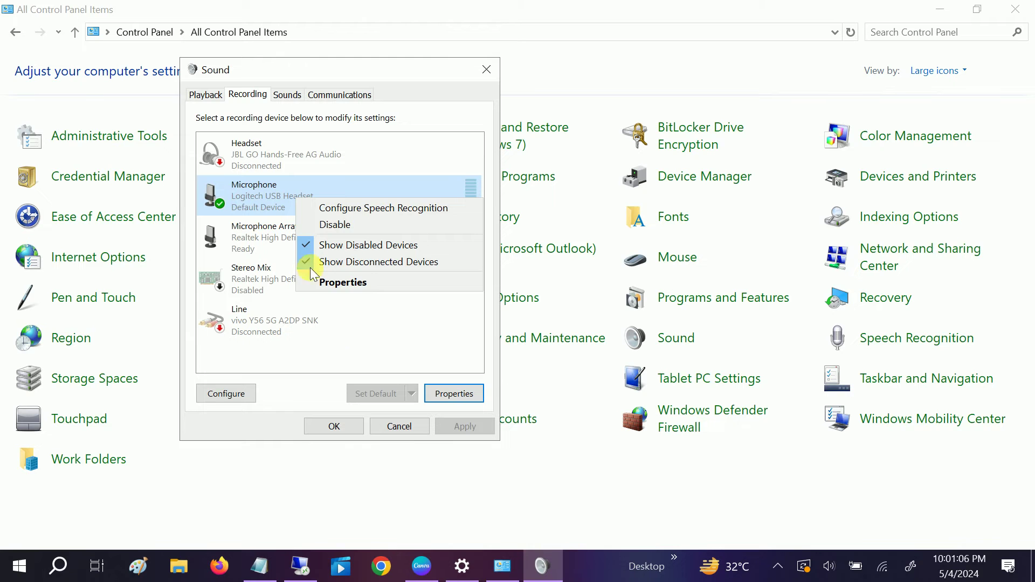
{"action": "left_click", "coordinate": [267, 245]}
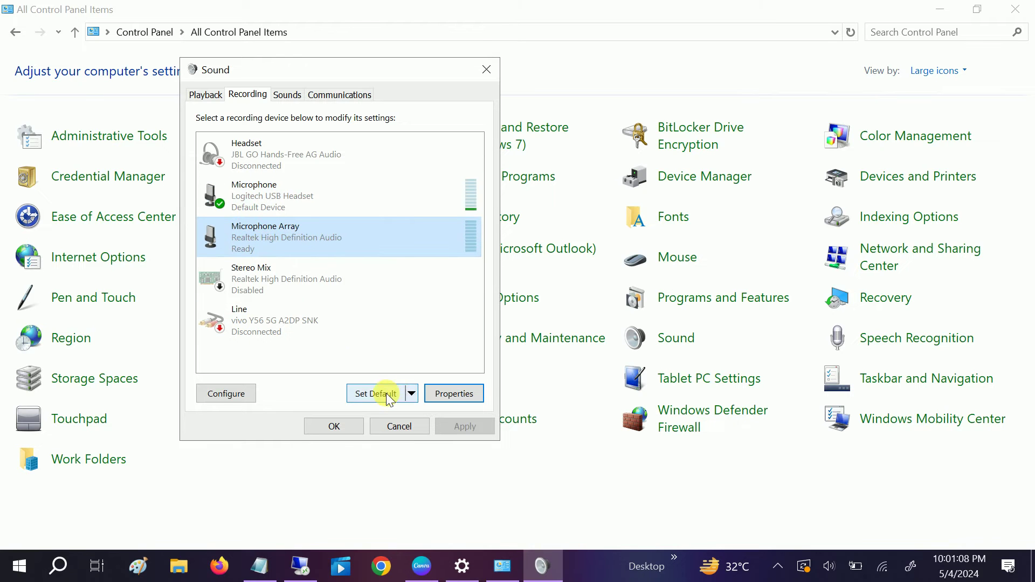
{"action": "left_click", "coordinate": [306, 209]}
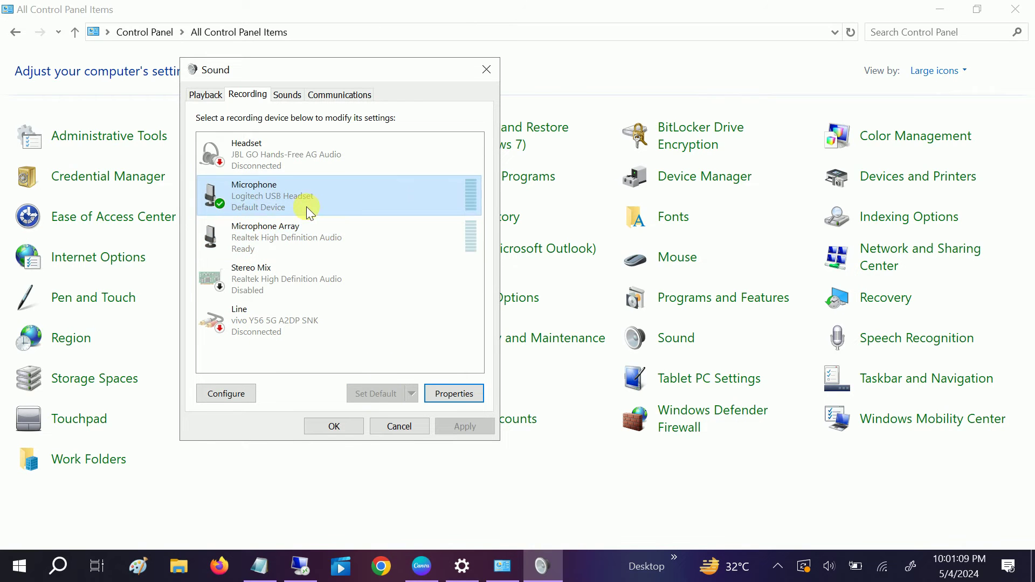
{"action": "left_click", "coordinate": [209, 95]}
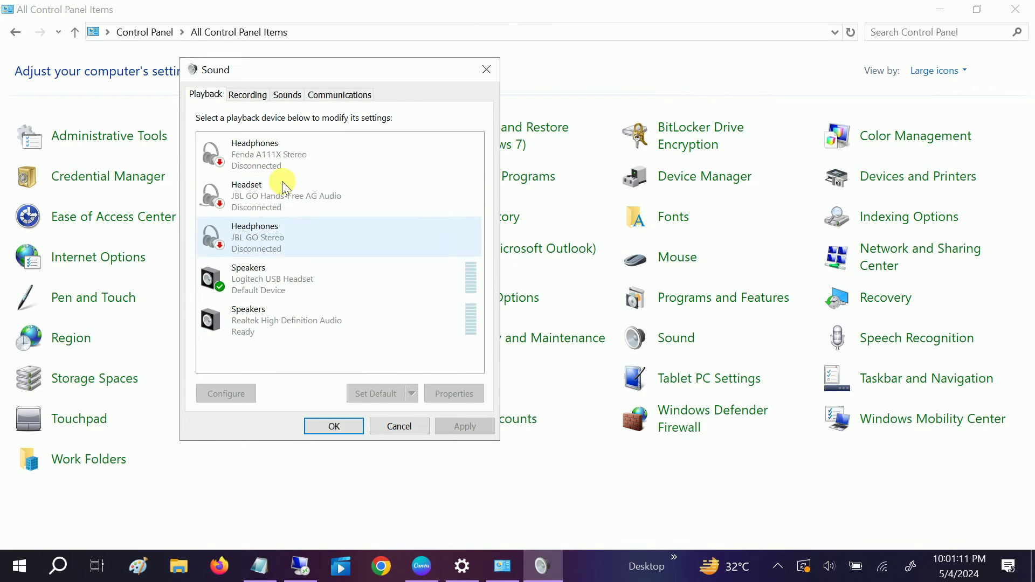
{"action": "left_click", "coordinate": [478, 75]}
{"action": "left_click", "coordinate": [1015, 9]}
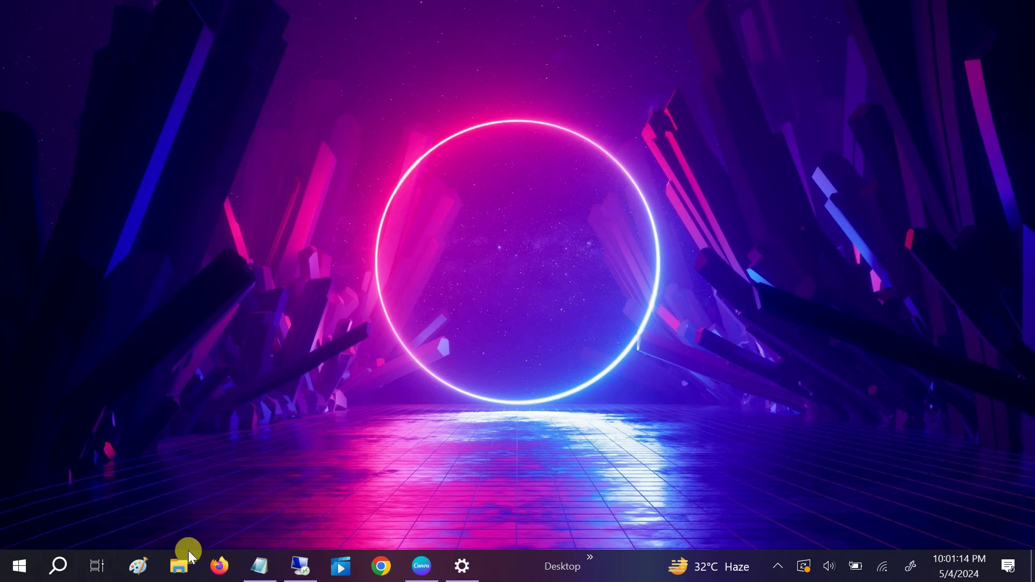
- Search Windows for 'device' and launch Device Manager from the results
{"action": "left_click", "coordinate": [59, 566]}
{"action": "type", "text": "dev"}
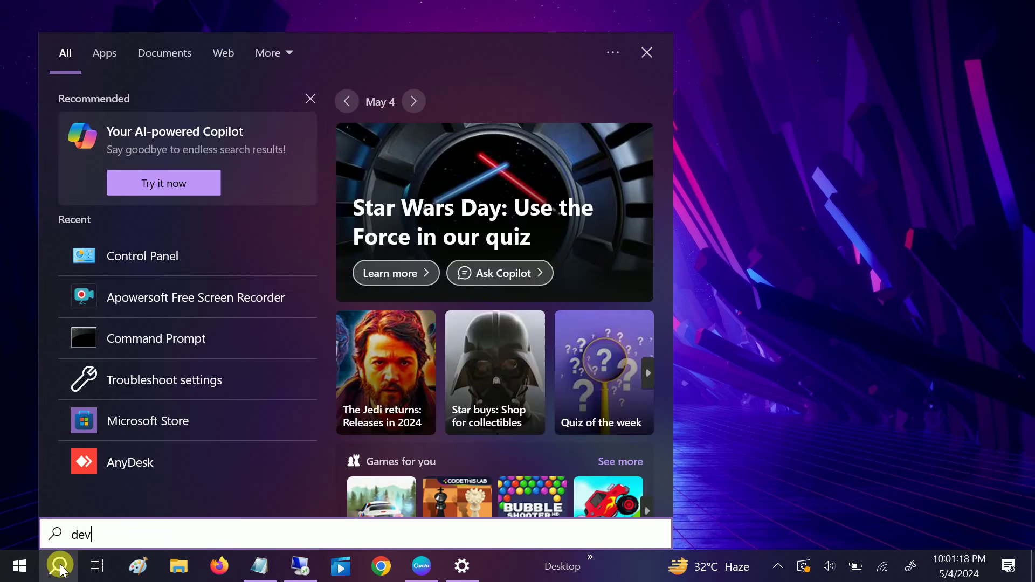
{"action": "type", "text": "ic"}
{"action": "left_click", "coordinate": [192, 125]}
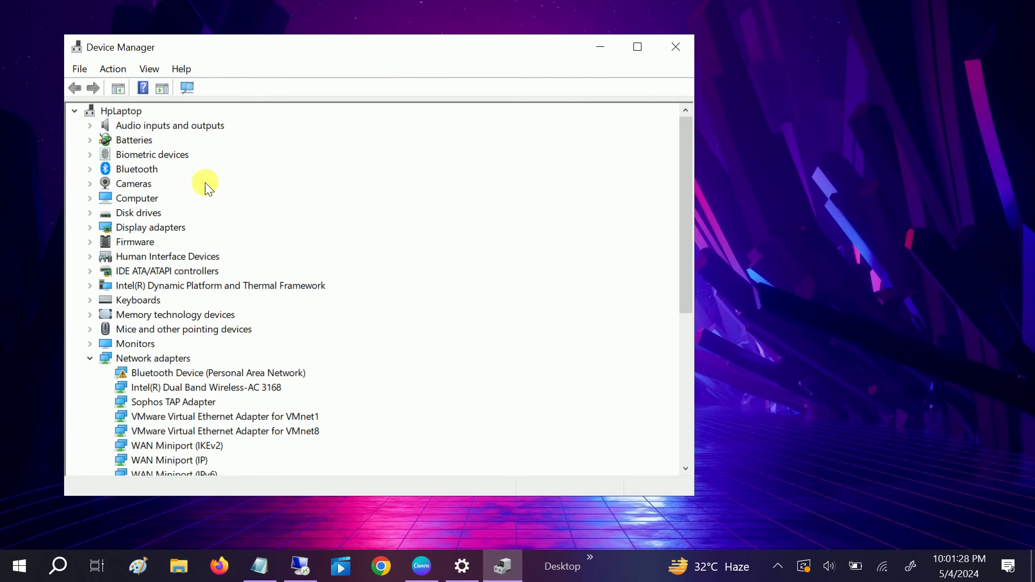
{"action": "scroll", "coordinate": [147, 327], "scroll_direction": "down", "scroll_amount": 1}
{"action": "scroll", "coordinate": [148, 326], "scroll_direction": "down", "scroll_amount": 2}
- Under Sound, video and game controllers, auto-search an updated driver for Realtek High Definition Audio
{"action": "left_click", "coordinate": [90, 227]}
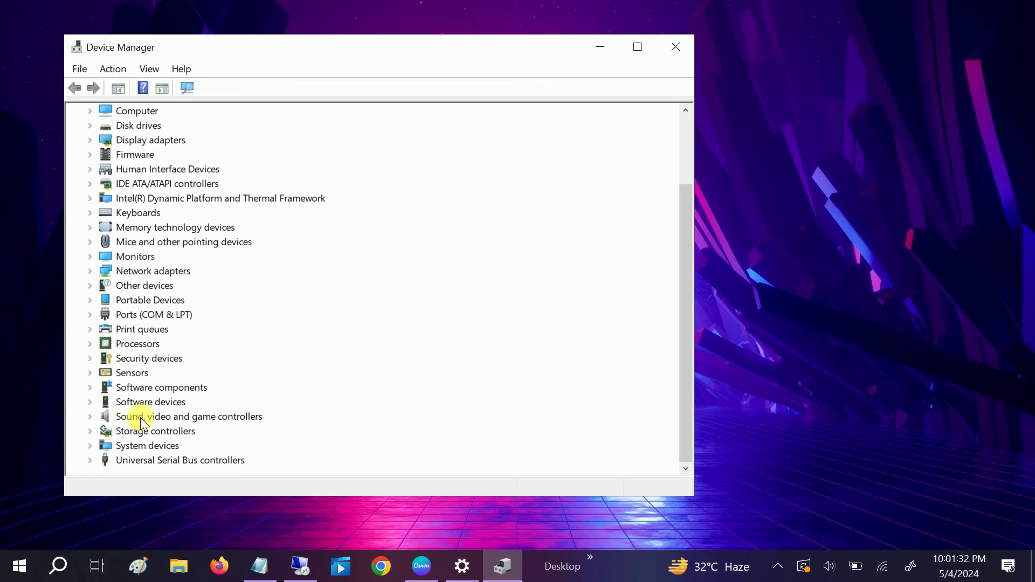
{"action": "left_click", "coordinate": [90, 416]}
{"action": "scroll", "coordinate": [190, 389], "scroll_direction": "down", "scroll_amount": 1}
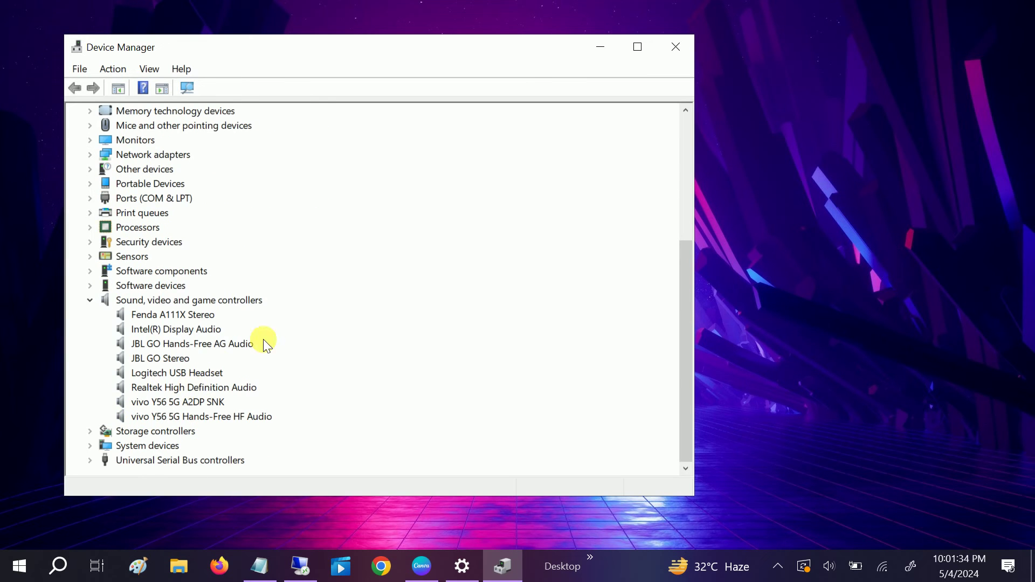
{"action": "left_click", "coordinate": [637, 46]}
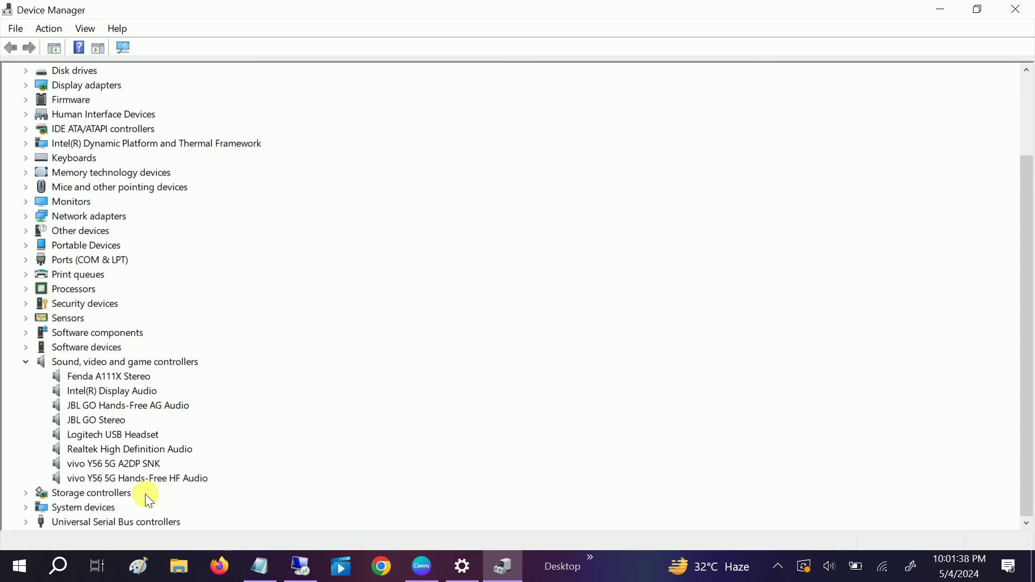
{"action": "left_click", "coordinate": [128, 451]}
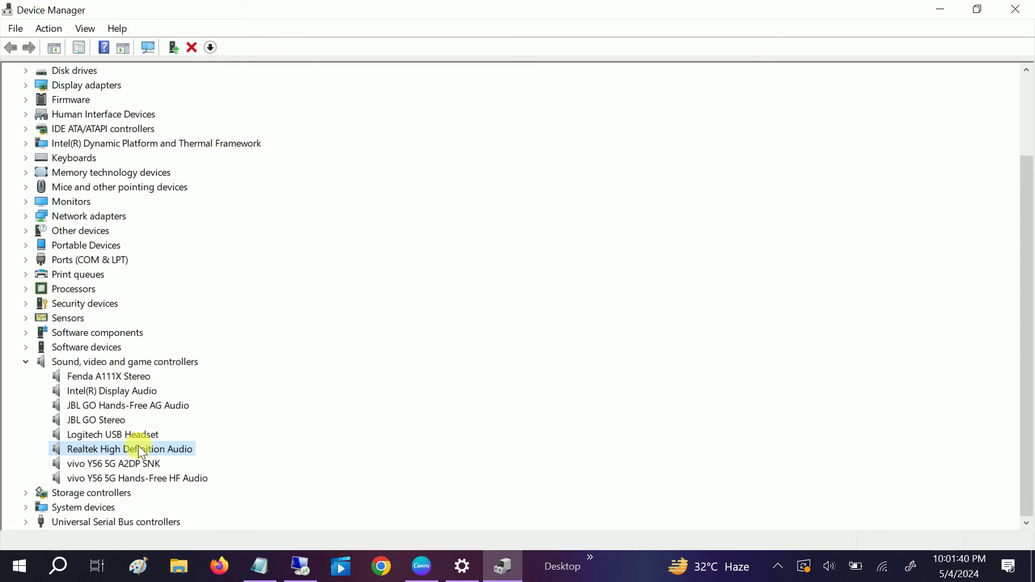
{"action": "right_click", "coordinate": [138, 445]}
{"action": "left_click", "coordinate": [204, 459]}
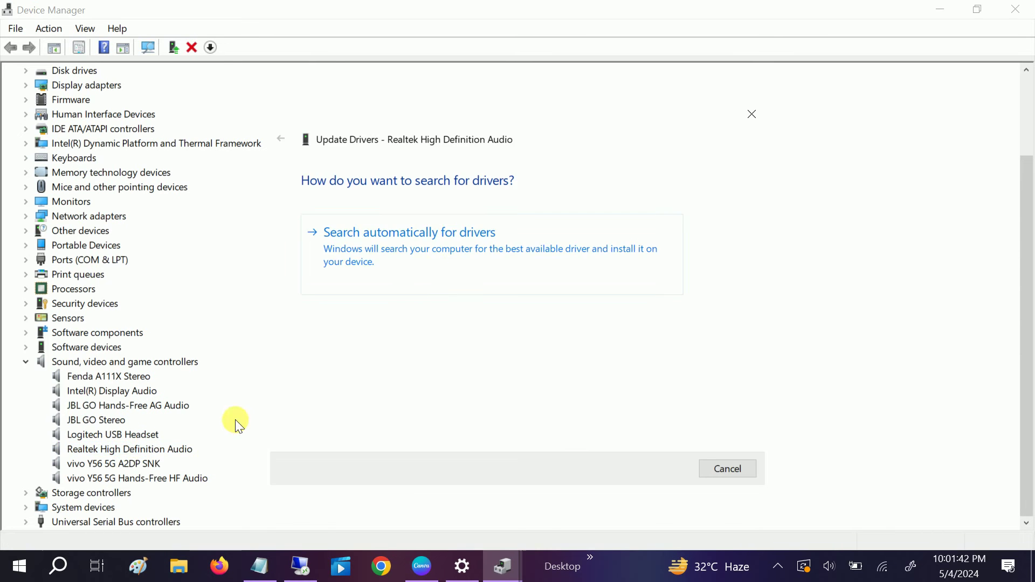
{"action": "left_click", "coordinate": [439, 257]}
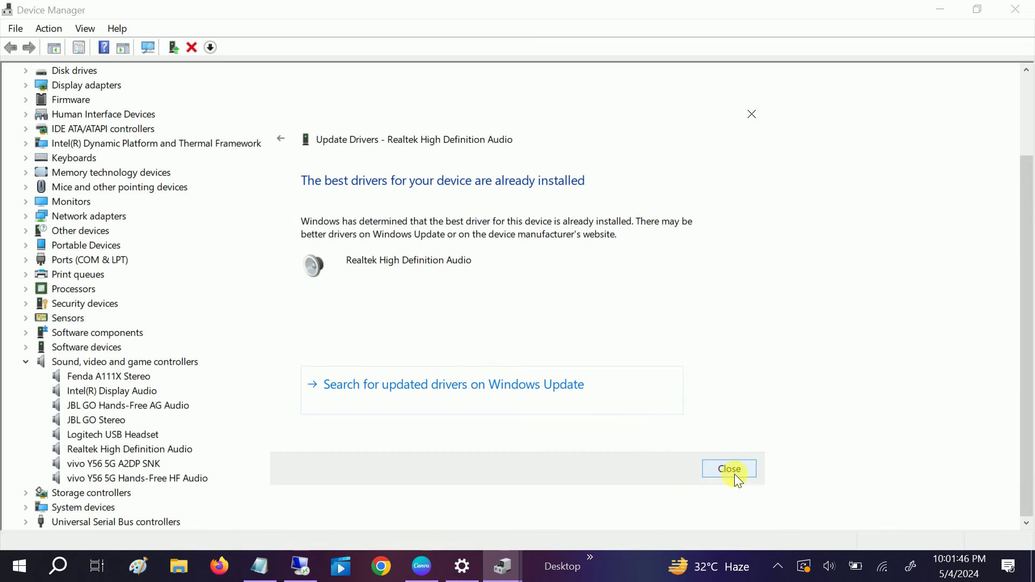
{"action": "left_click", "coordinate": [731, 470]}
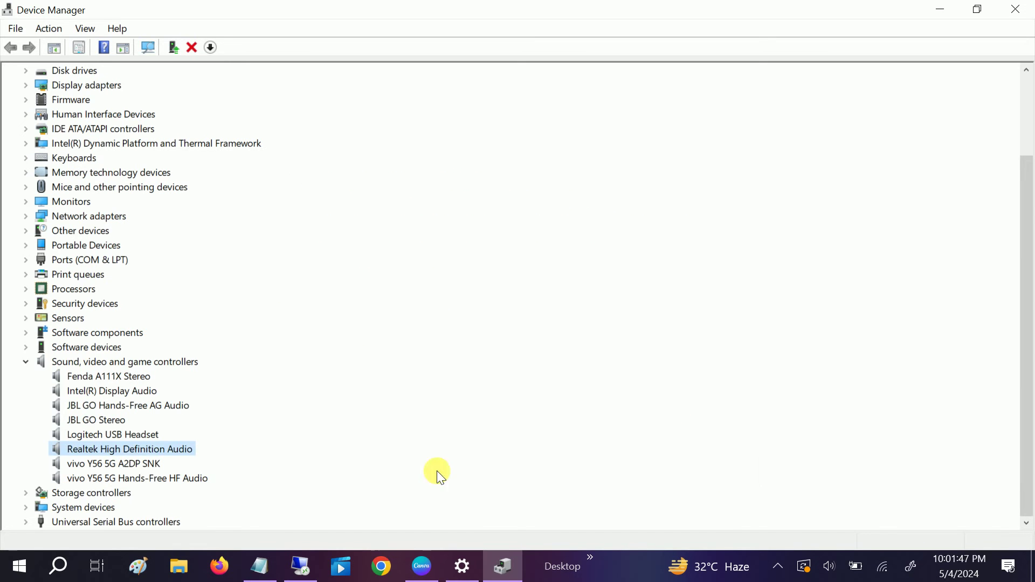
- Auto-search an updated driver for Intel(R) Display Audio; best driver already installed
{"action": "left_click", "coordinate": [119, 390]}
{"action": "right_click", "coordinate": [118, 390]}
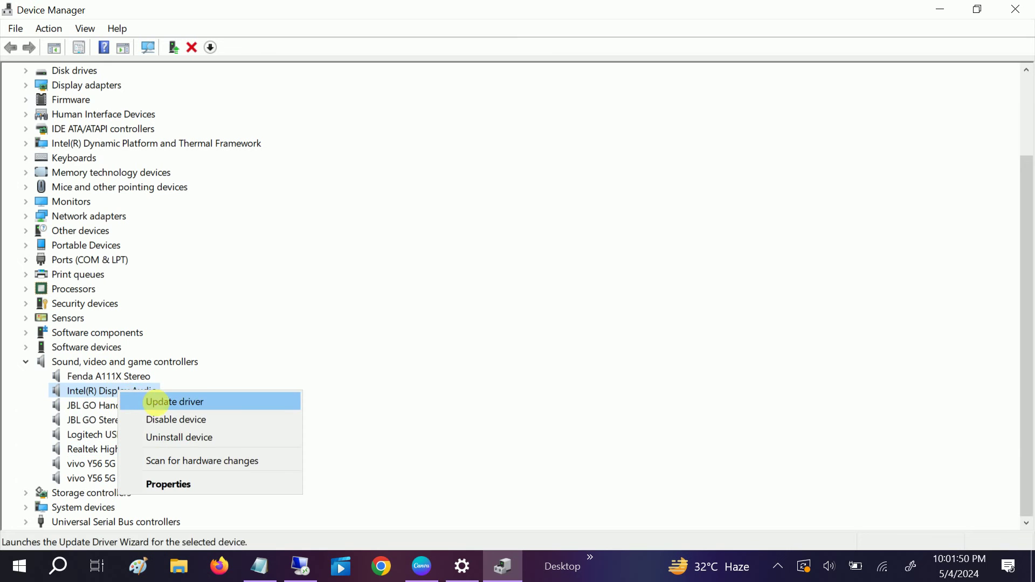
{"action": "left_click", "coordinate": [153, 402]}
{"action": "left_click", "coordinate": [432, 247]}
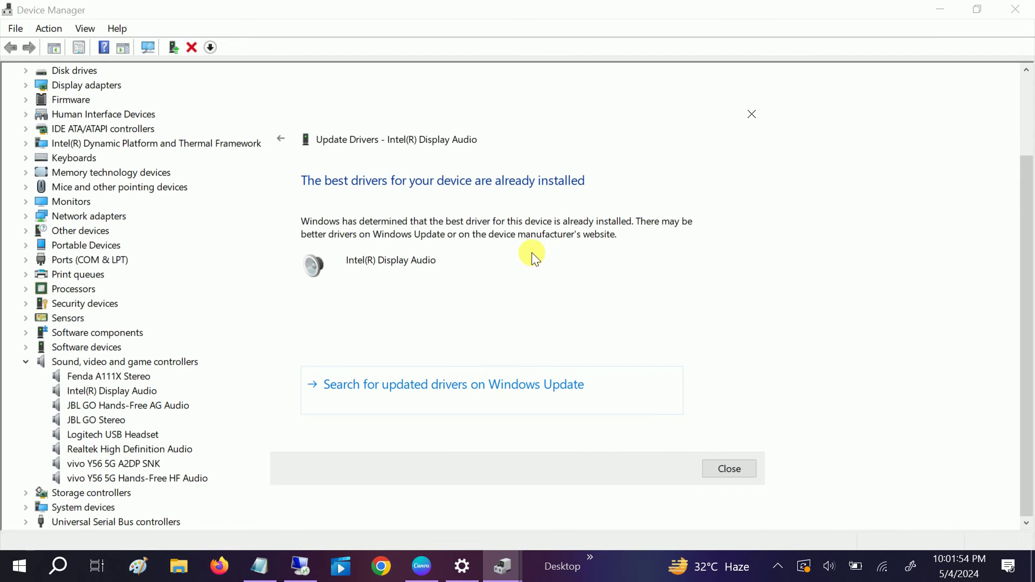
{"action": "left_click", "coordinate": [731, 470]}
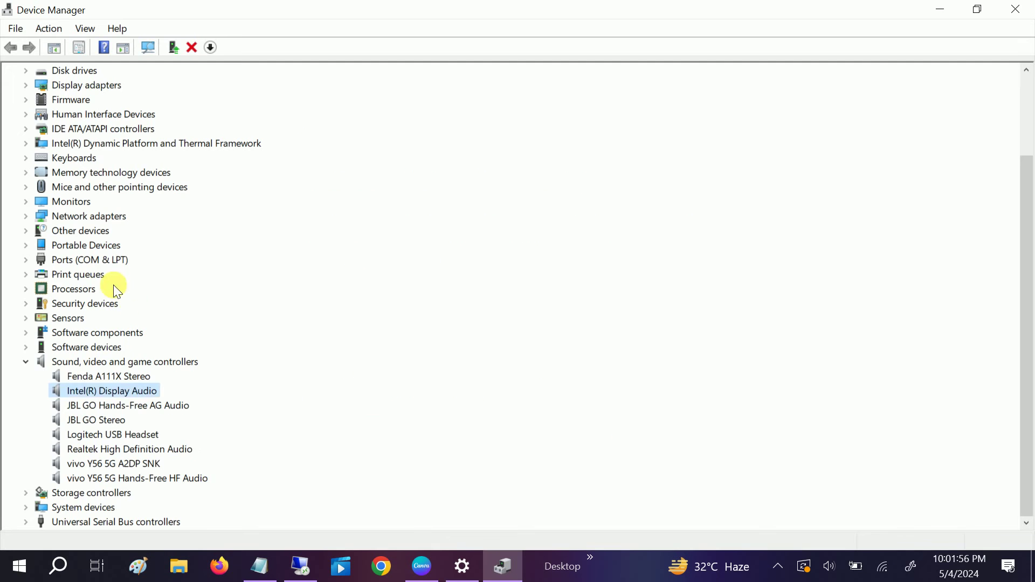
{"action": "scroll", "coordinate": [113, 288], "scroll_direction": "up", "scroll_amount": 3}
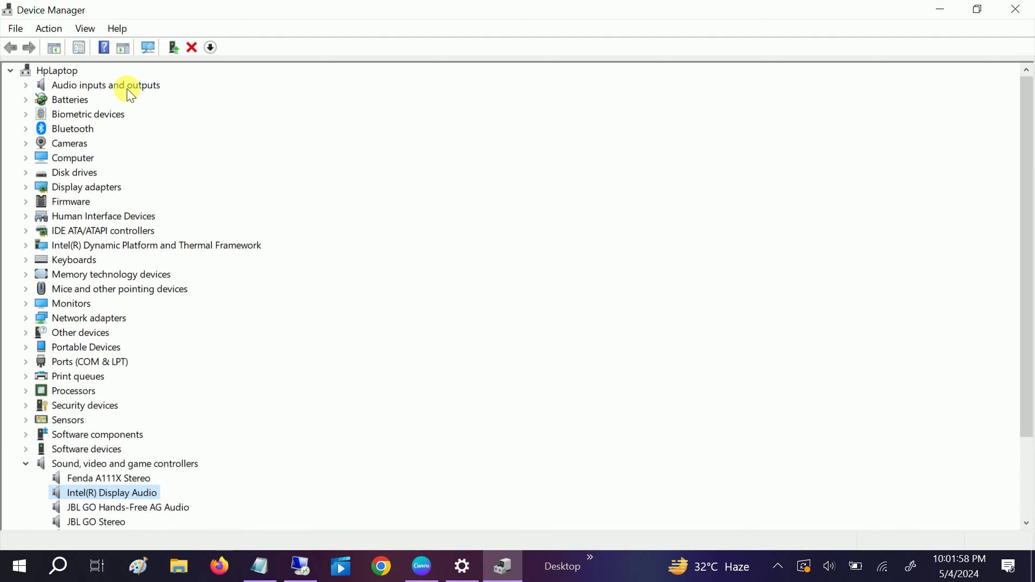
- Under Audio inputs and outputs, auto-search an updated driver for Speakers (Realtek High Definition Audio)
{"action": "left_click", "coordinate": [30, 86]}
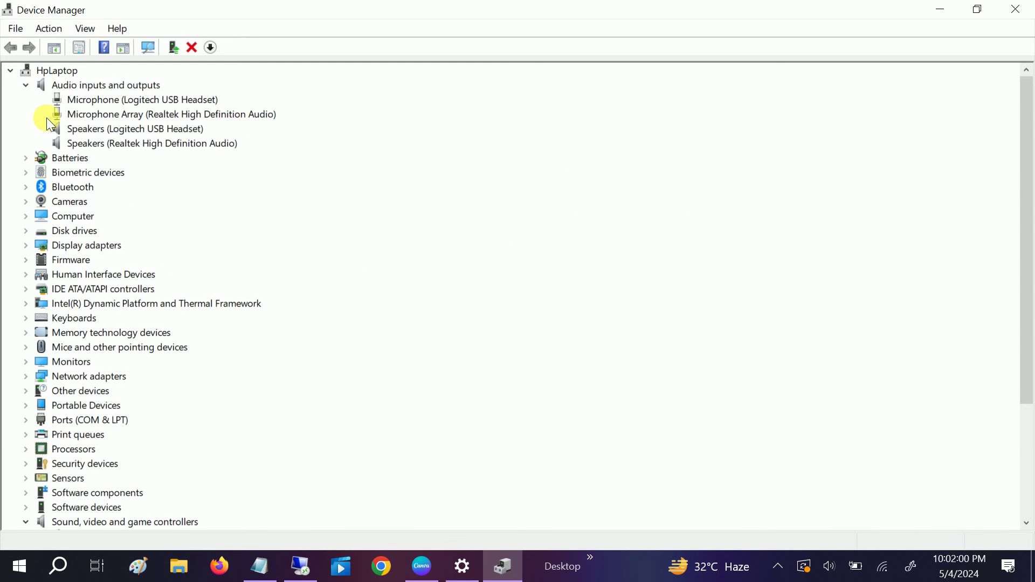
{"action": "left_click", "coordinate": [119, 143]}
{"action": "right_click", "coordinate": [118, 143]}
{"action": "left_click", "coordinate": [148, 158]}
{"action": "left_click", "coordinate": [493, 264]}
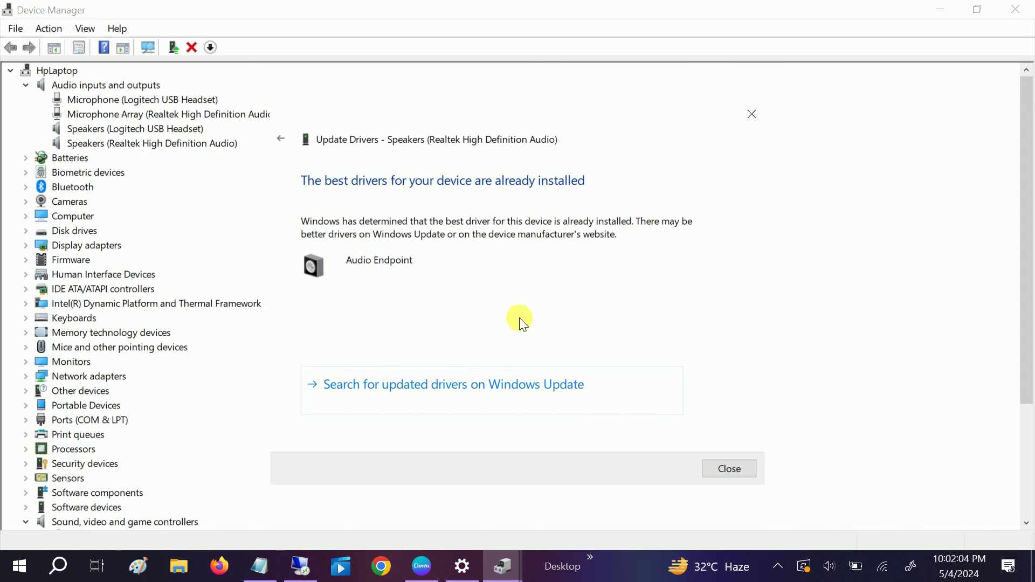
{"action": "left_click", "coordinate": [732, 470]}
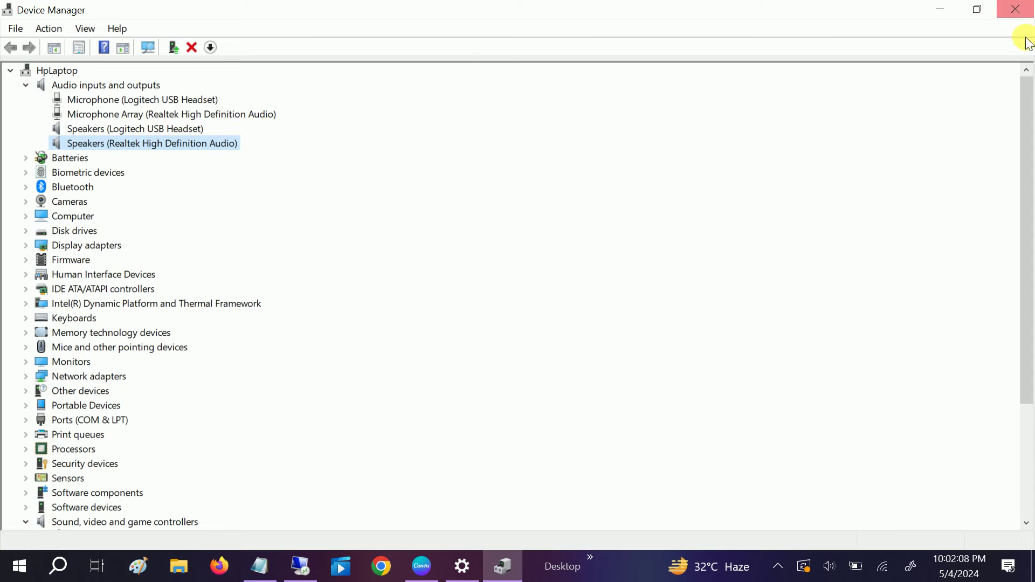
- Close Device Manager and glance at the hidden notification-area icons
{"action": "left_click", "coordinate": [1015, 10]}
{"action": "left_click", "coordinate": [773, 573]}
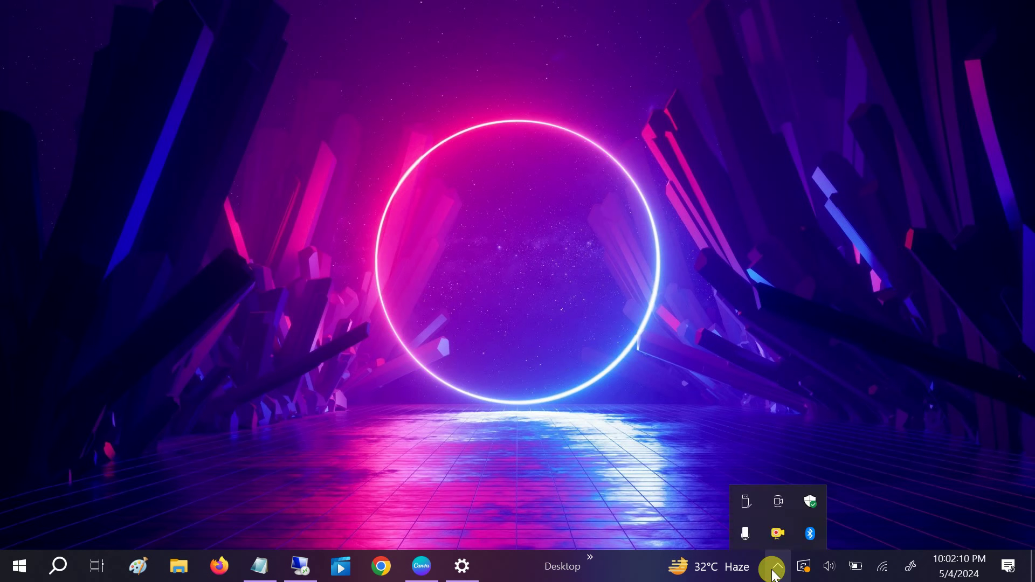
{"action": "left_click", "coordinate": [559, 499]}
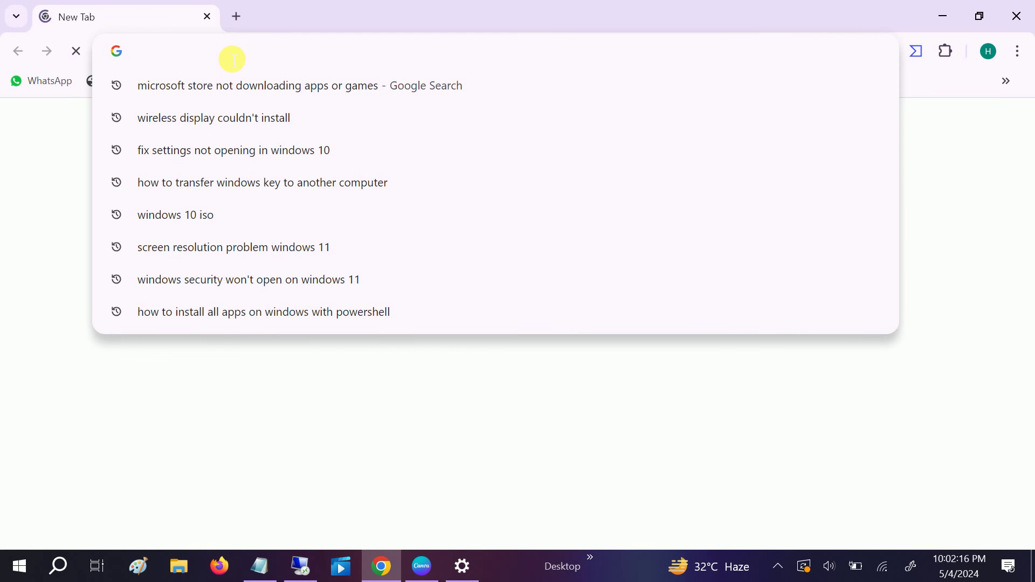
{"action": "type", "text": "dell driv"}
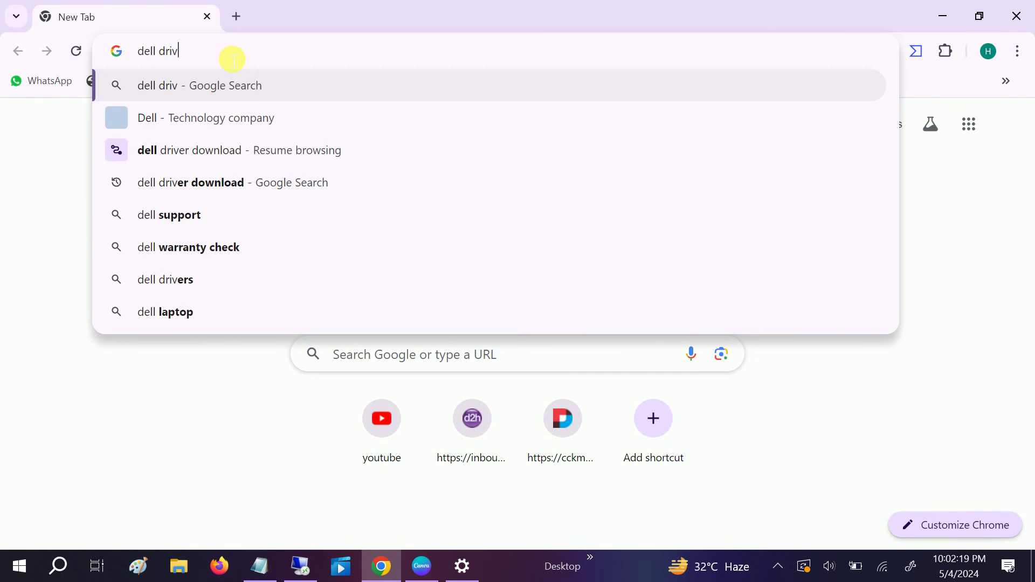
{"action": "type", "text": "er"}
- Search 'dell driver' in one Chrome tab and 'lenovo driver' in a new tab
{"action": "key", "text": "Return"}
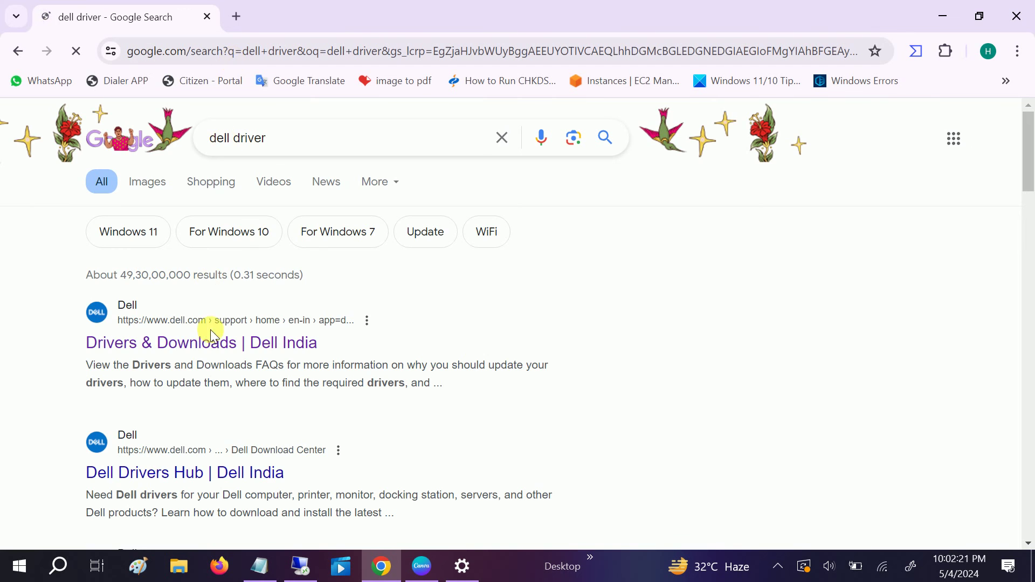
{"action": "left_click", "coordinate": [235, 16]}
{"action": "left_click", "coordinate": [220, 58]}
{"action": "type", "text": "lenovo "}
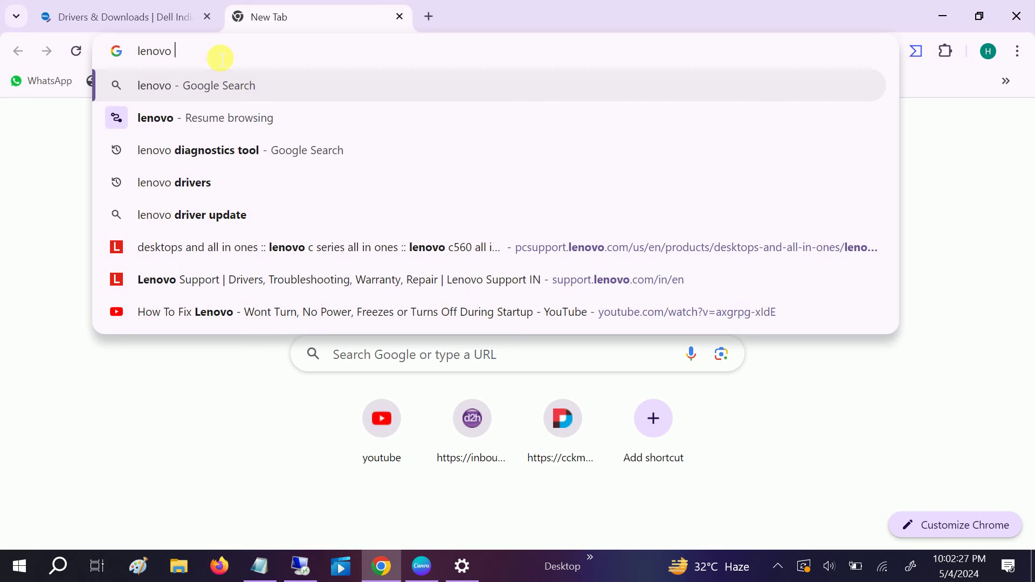
{"action": "type", "text": "driver"}
{"action": "key", "text": "Return"}
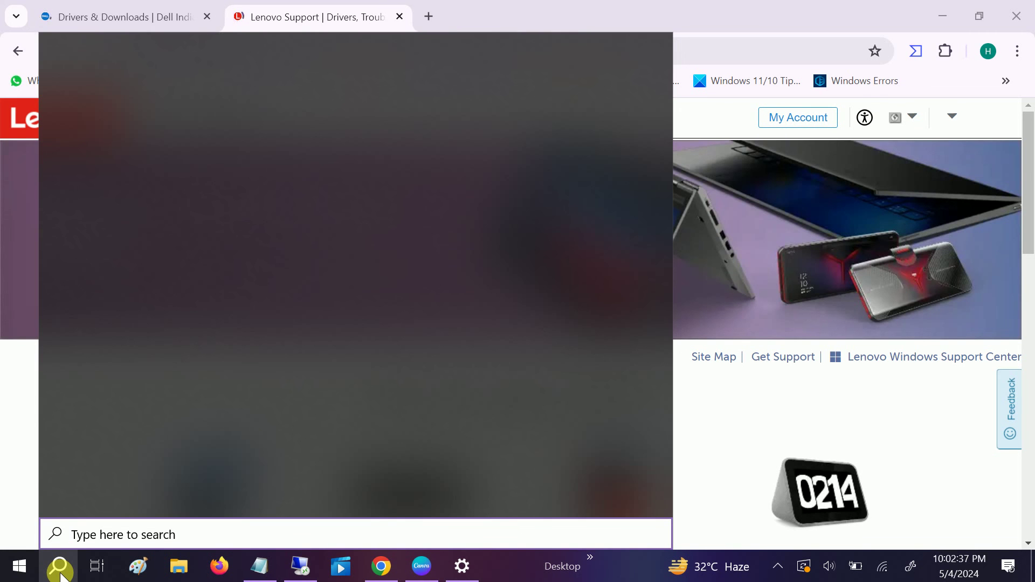
{"action": "type", "text": "cmd"}
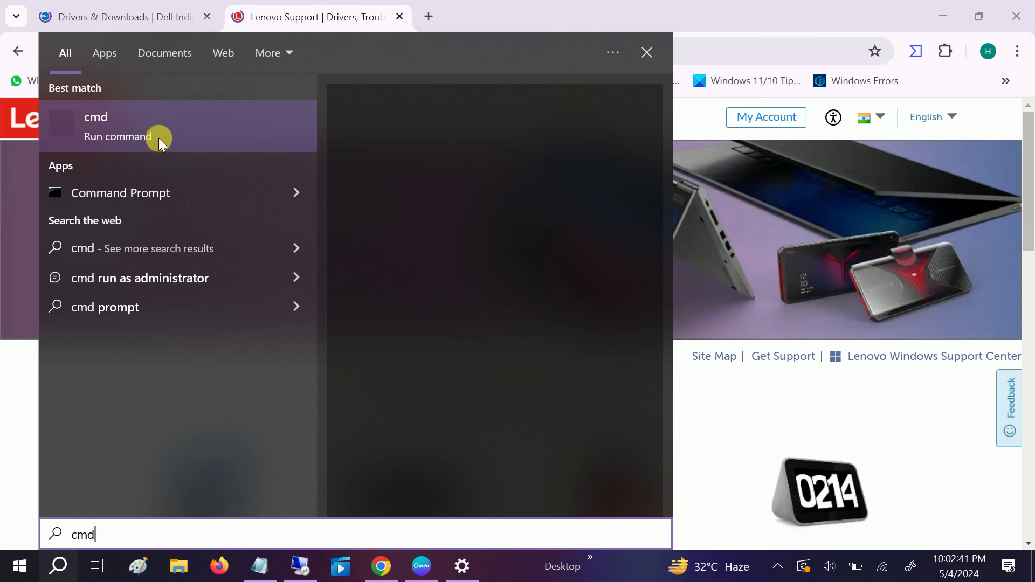
- Launch Command Prompt and enter 'wmic csproduct' at the prompt
{"action": "left_click", "coordinate": [164, 135]}
{"action": "type", "text": "wmic csproduct"}
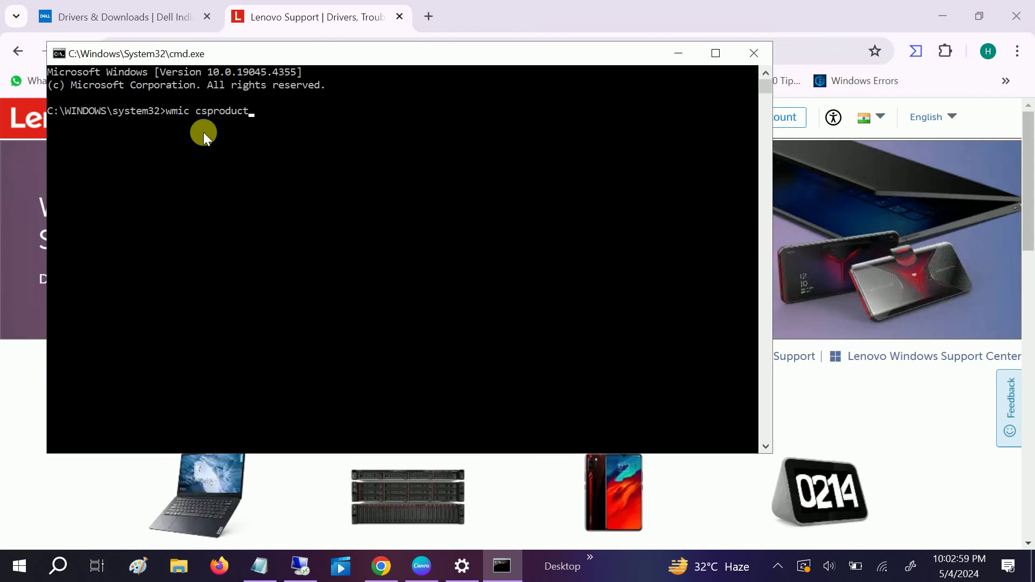
- Reach the Lenovo PC Technical Support page, then close Chrome to leave the desktop showing
{"action": "left_click", "coordinate": [677, 53]}
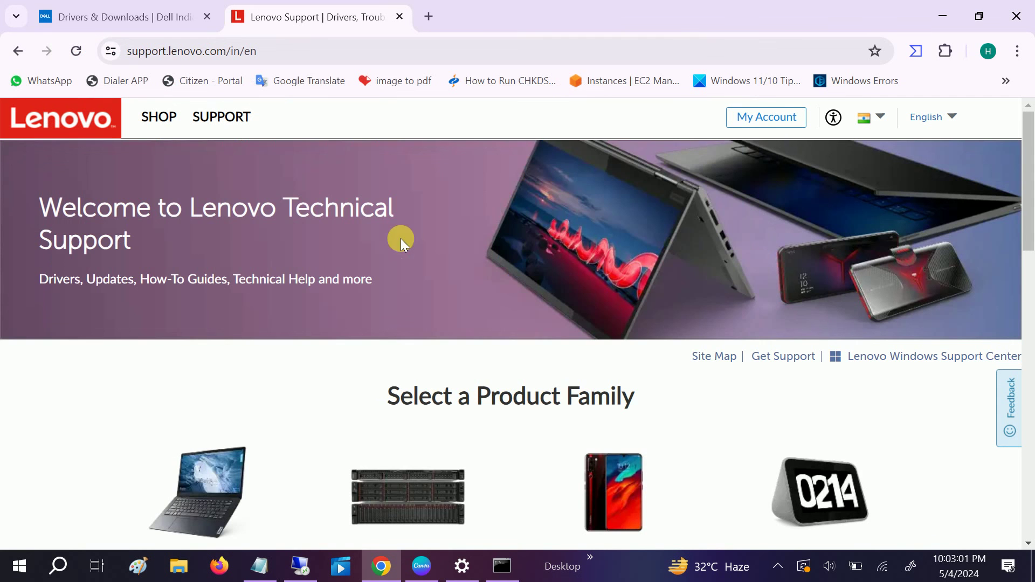
{"action": "scroll", "coordinate": [329, 256], "scroll_direction": "down", "scroll_amount": 4}
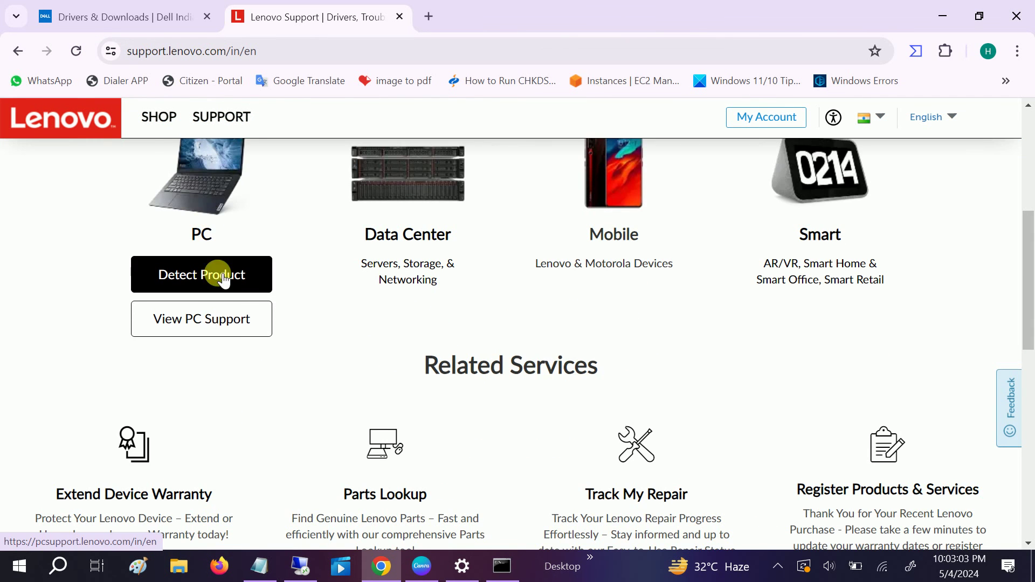
{"action": "left_click", "coordinate": [217, 319]}
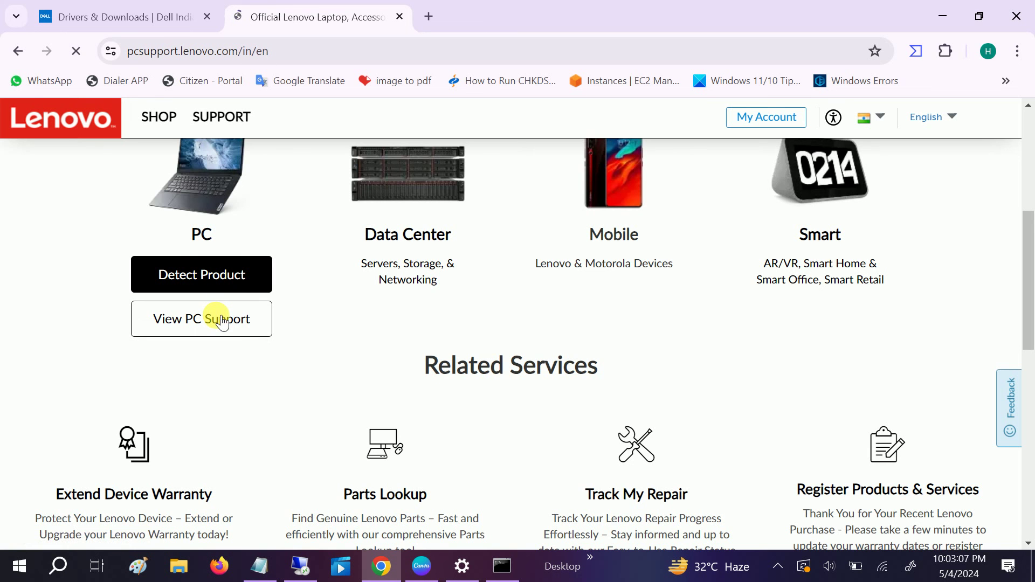
{"action": "scroll", "coordinate": [393, 432], "scroll_direction": "down", "scroll_amount": 3}
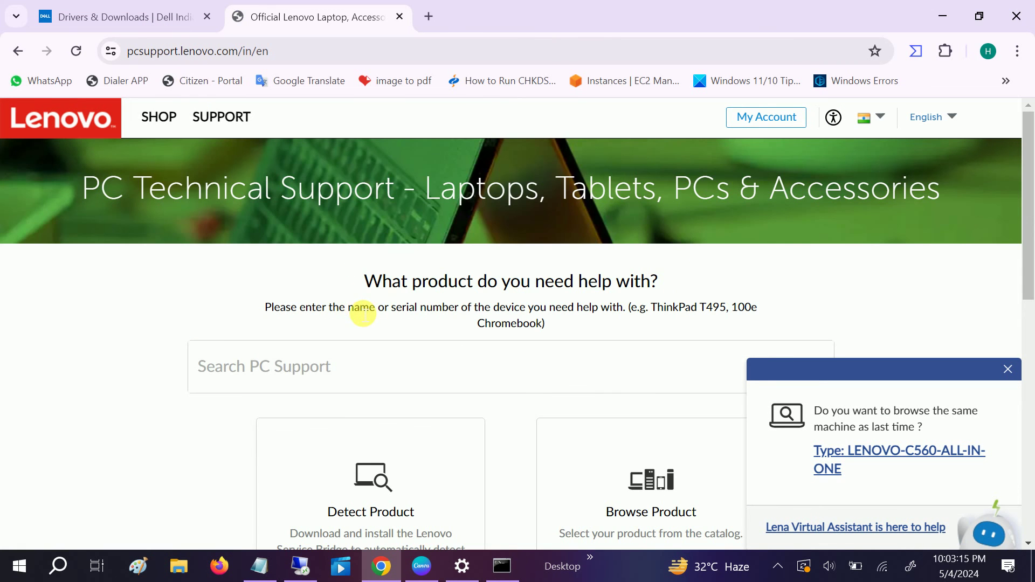
{"action": "left_click", "coordinate": [1013, 18]}
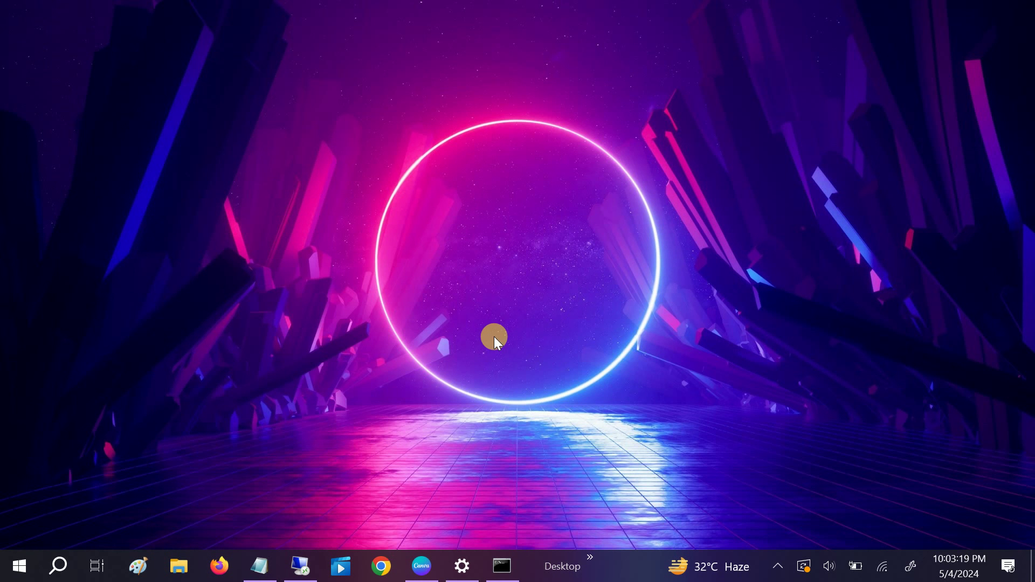
{"action": "left_click", "coordinate": [501, 566]}
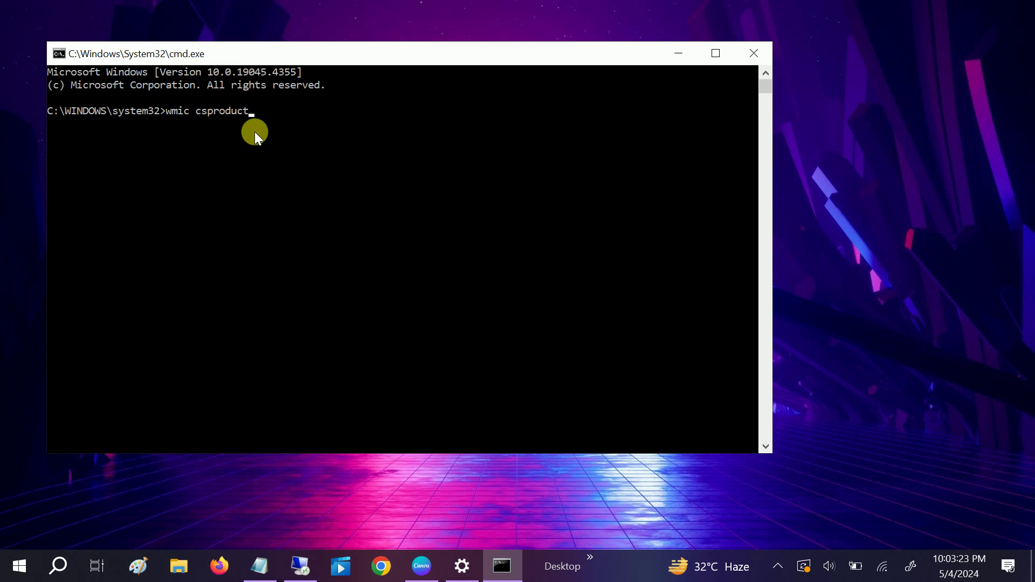
{"action": "left_click", "coordinate": [685, 59]}
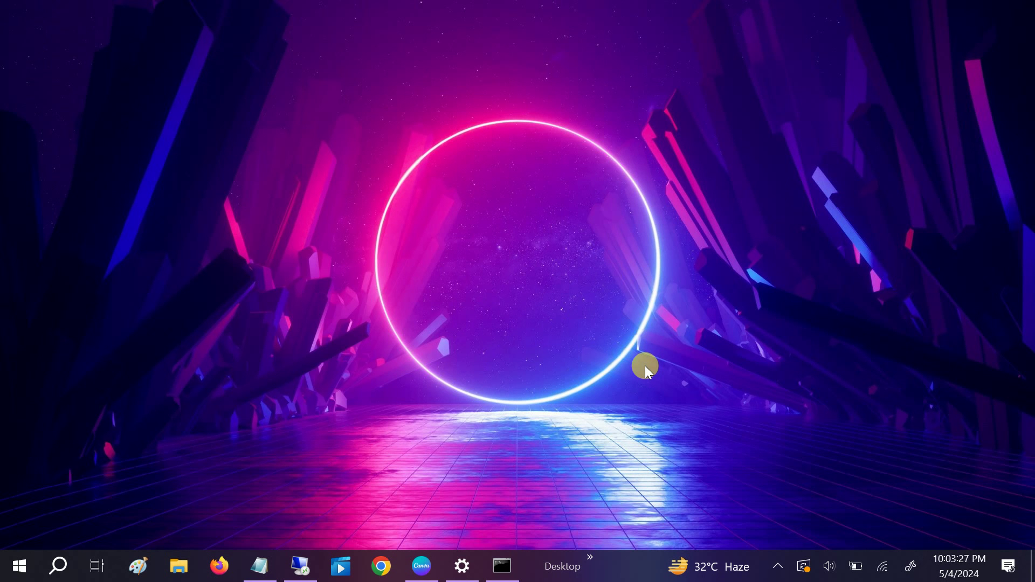